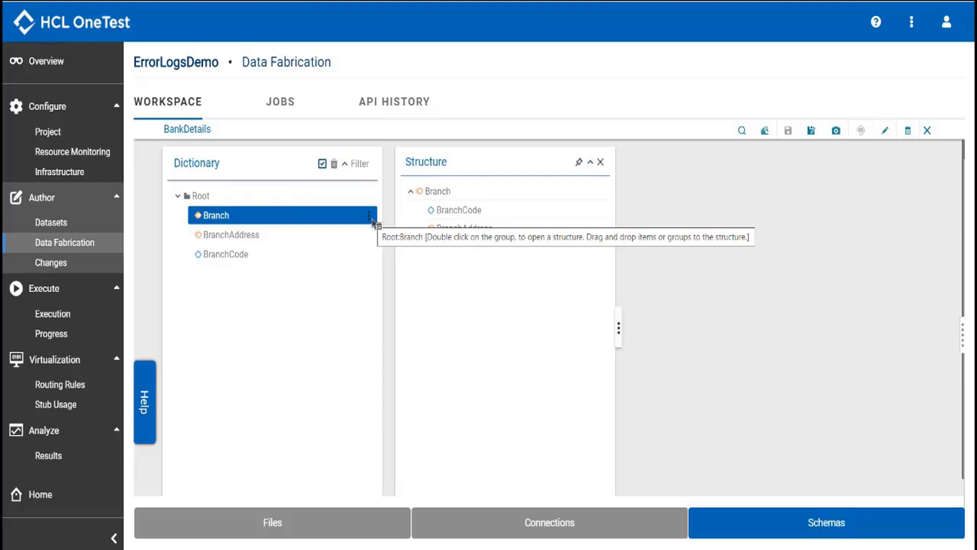
# Generate 10 records of data from the Branch group in the BankDetails schema
pyautogui.click(370, 218)
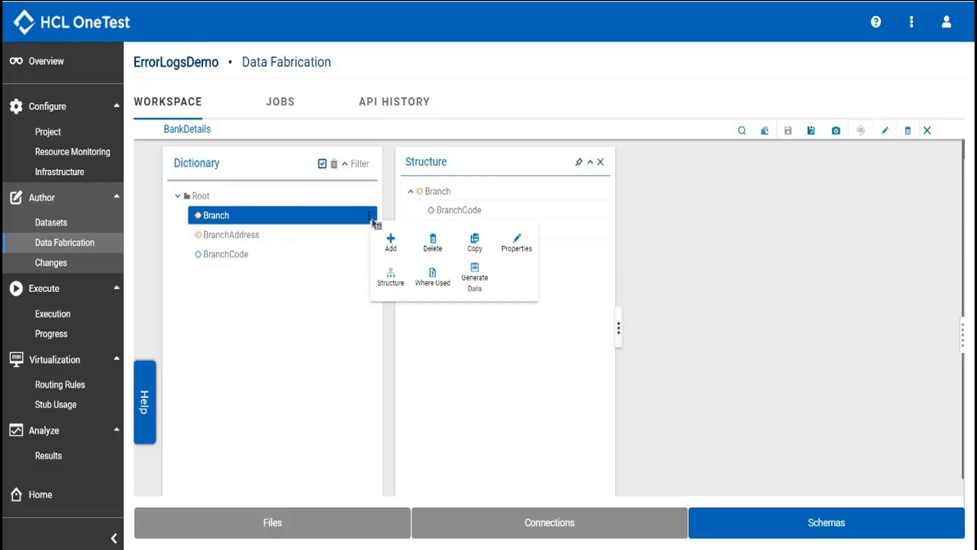
pyautogui.click(469, 293)
pyautogui.click(469, 256)
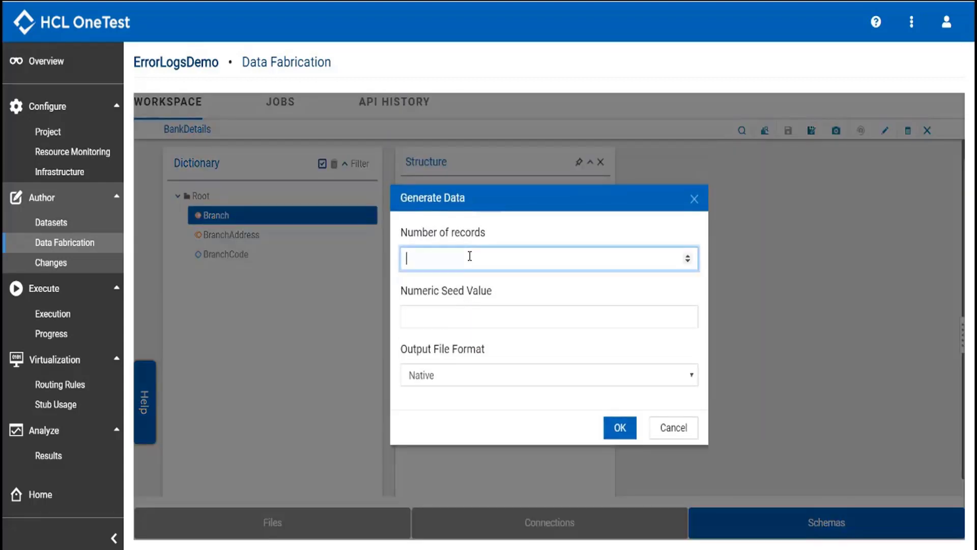
pyautogui.write('10')
pyautogui.click(628, 432)
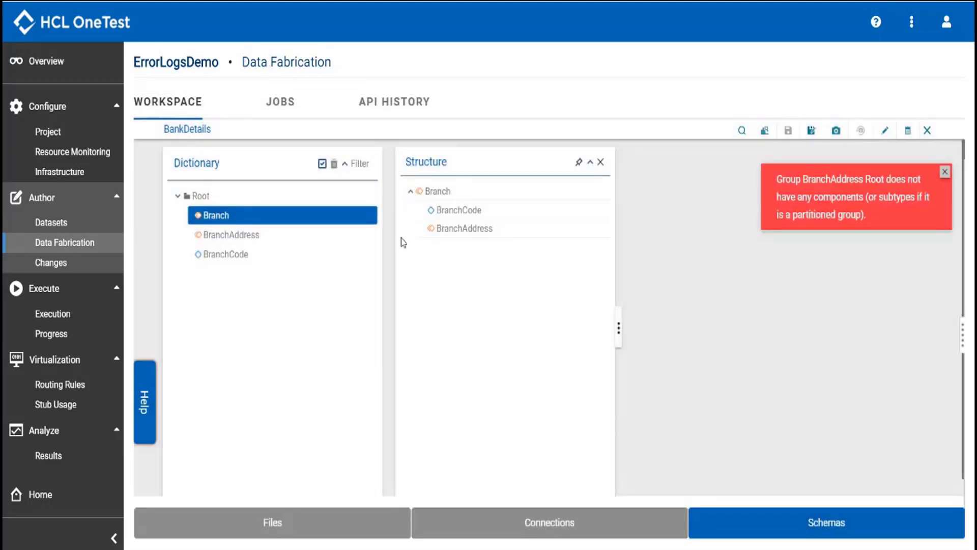
# Download the log files for the most recent failed BankDetails job
pyautogui.click(279, 104)
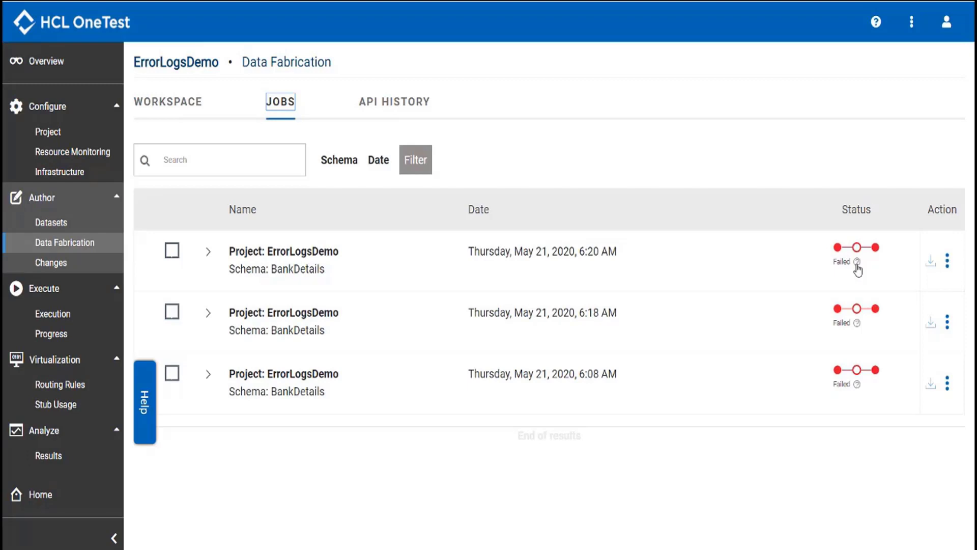
pyautogui.click(857, 262)
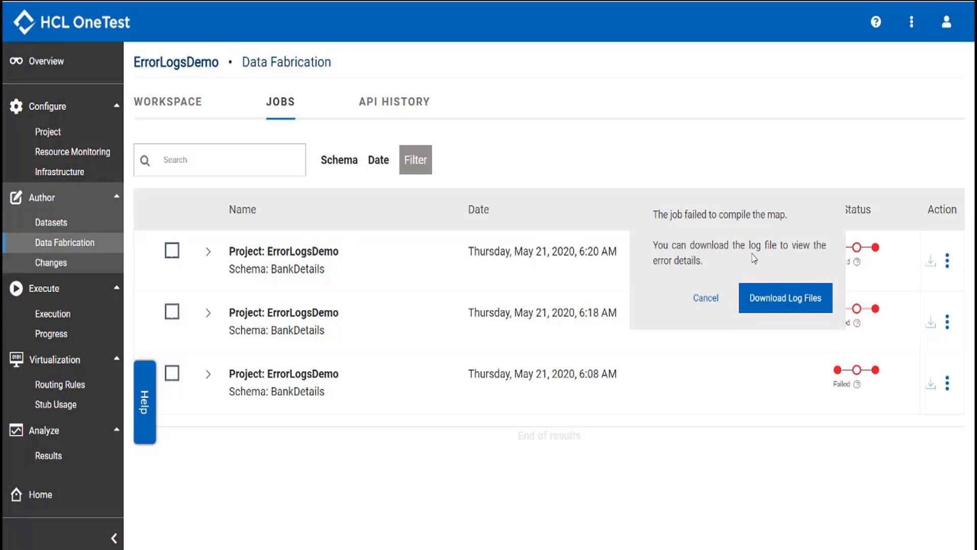
pyautogui.click(781, 300)
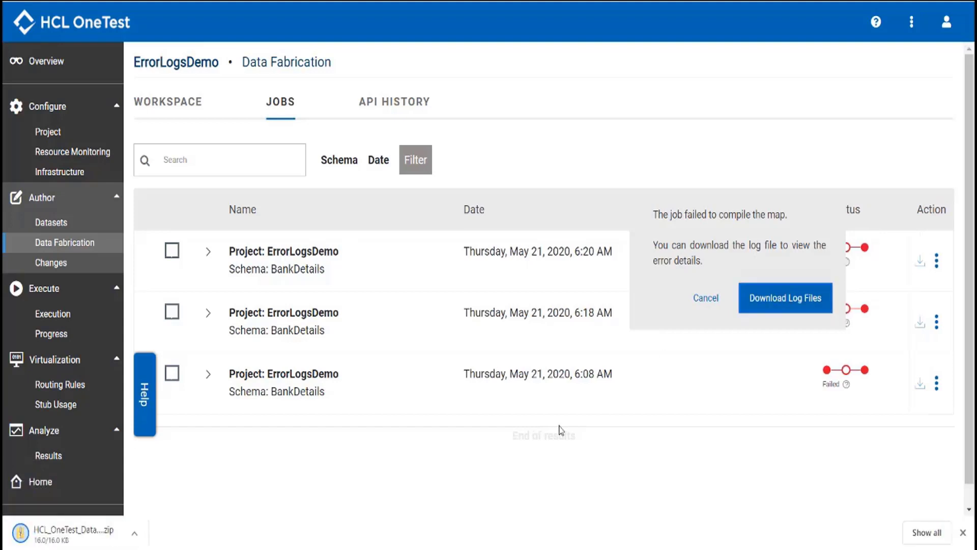
# Show the downloaded log archive in its folder and extract it with 7-Zip into a folder of the same name
pyautogui.click(135, 532)
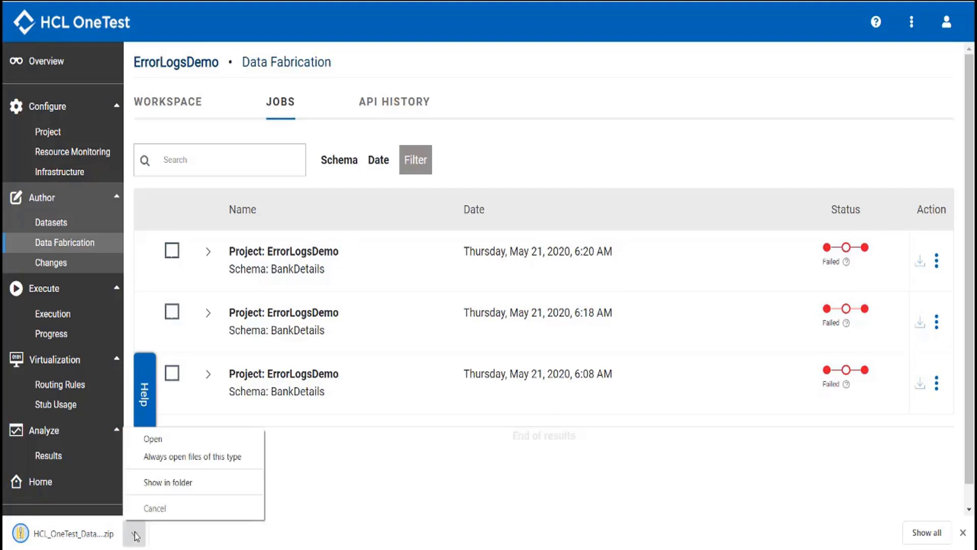
pyautogui.click(146, 482)
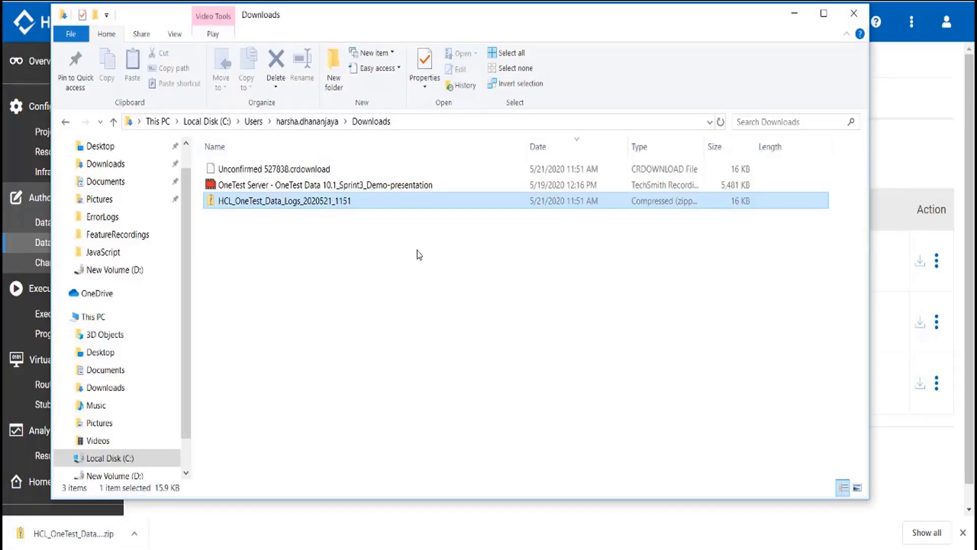
pyautogui.click(824, 13)
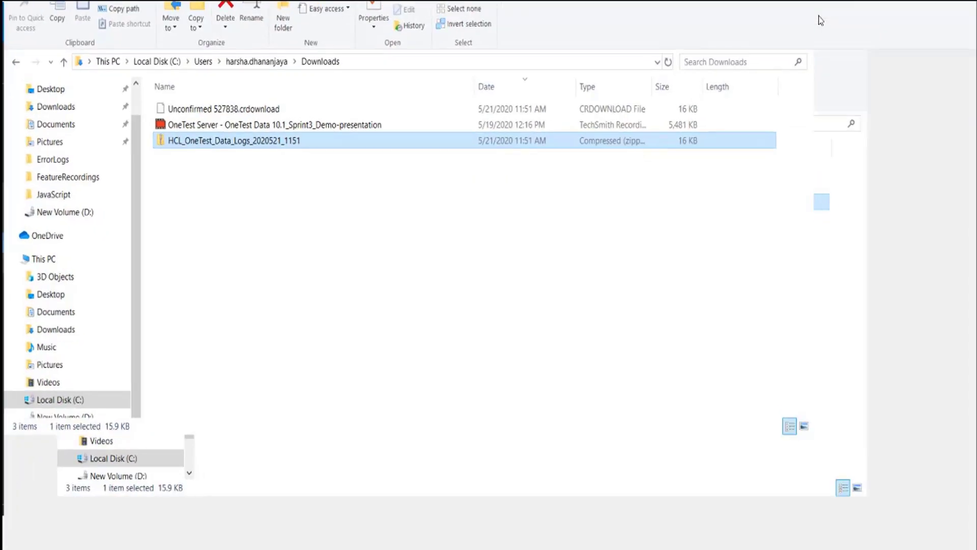
pyautogui.rightClick(329, 136)
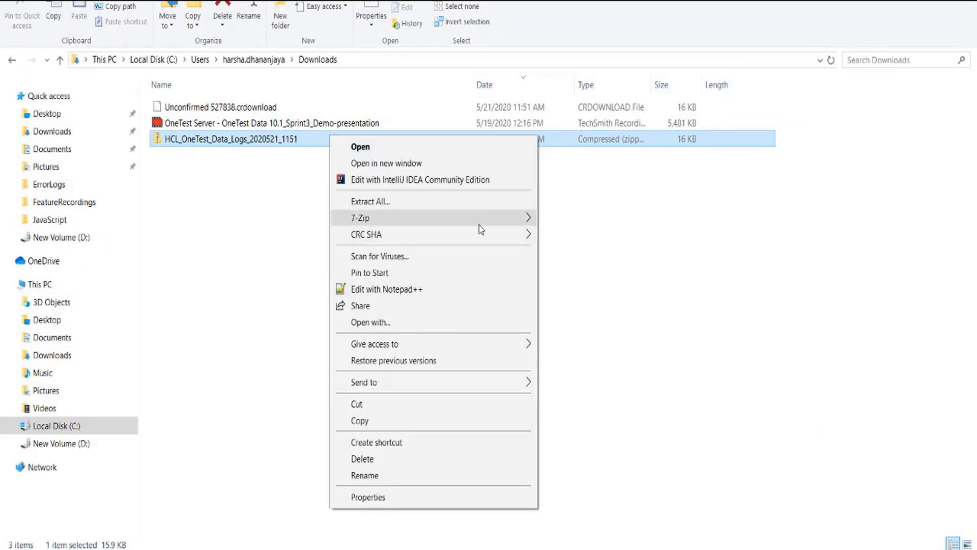
pyautogui.moveTo(479, 222)
pyautogui.click(590, 285)
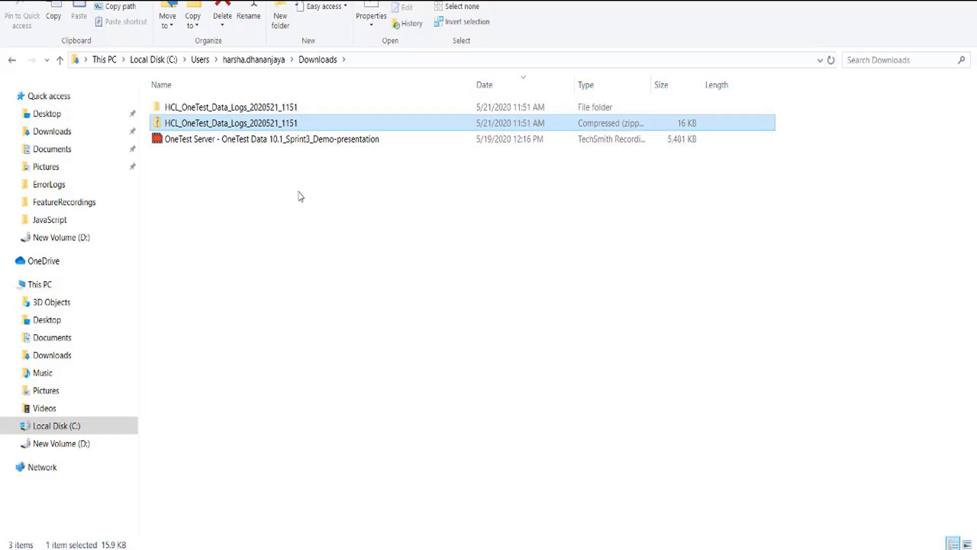
# Go into the extracted folder down to HCL_OneTest_Data_Logs and open HCL_OneTest_Data.txt.0.1 in Notepad++
pyautogui.click(279, 111)
pyautogui.doubleClick(277, 111)
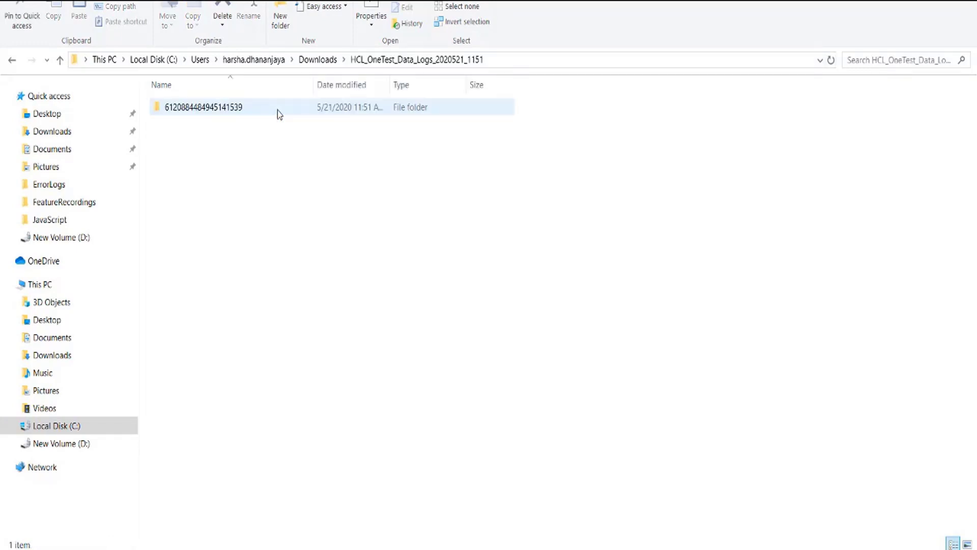
pyautogui.doubleClick(278, 111)
pyautogui.doubleClick(277, 110)
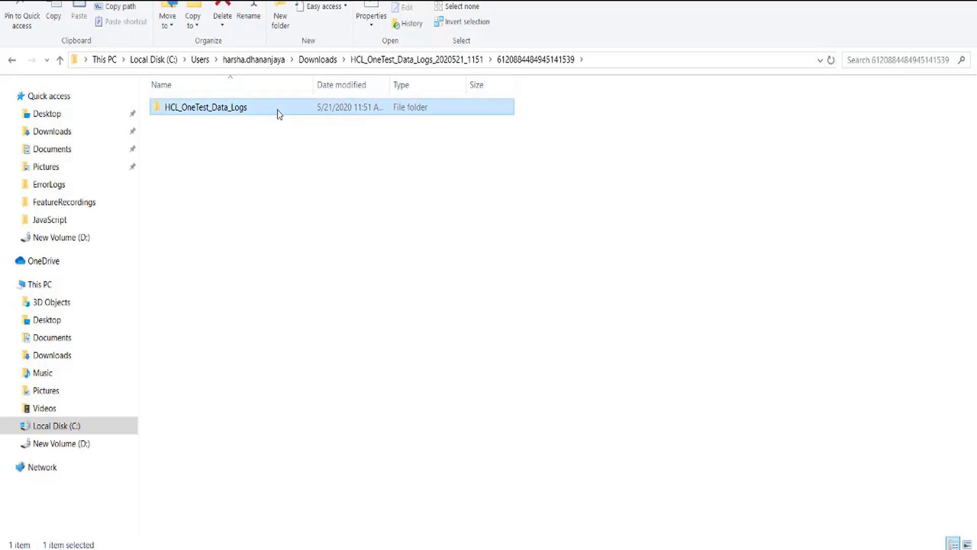
pyautogui.click(277, 110)
pyautogui.rightClick(277, 110)
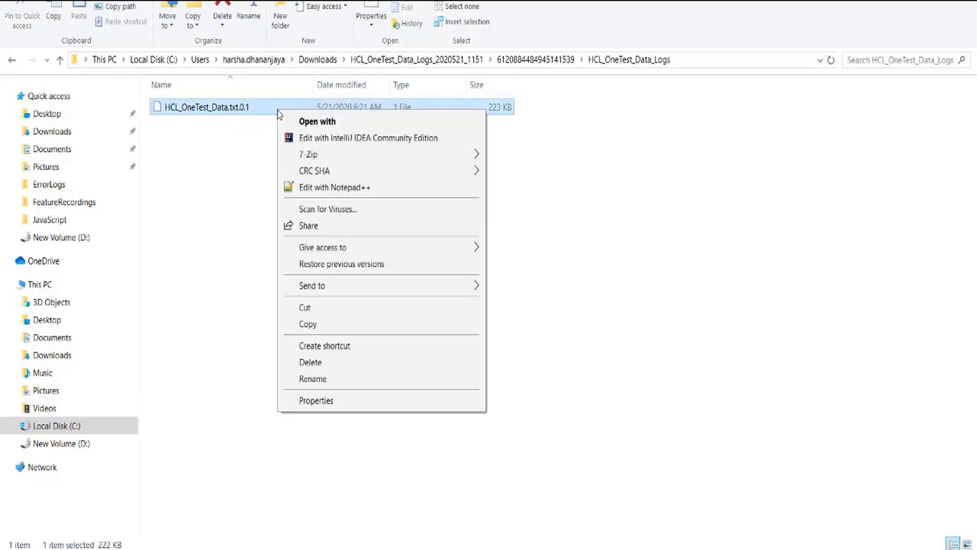
pyautogui.click(306, 186)
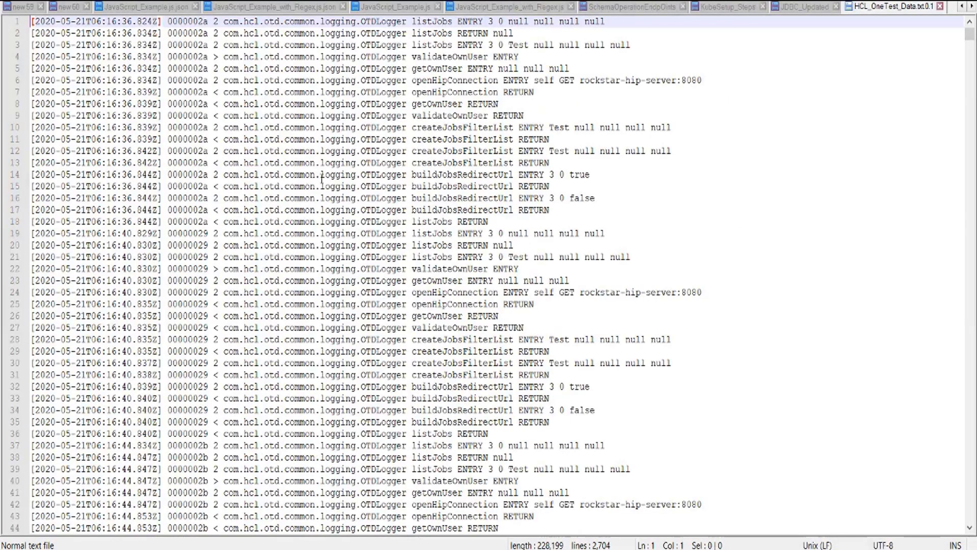
# Examine the entries near the end of the log for the error message about the BranchAddress group
pyautogui.moveTo(971, 40); pyautogui.dragTo(969, 420)
pyautogui.moveTo(960, 453); pyautogui.dragTo(954, 503)
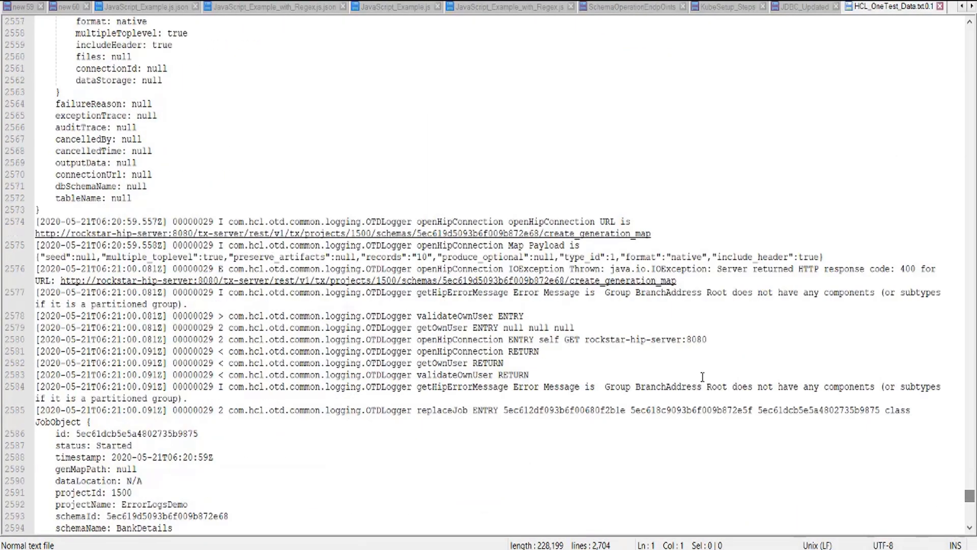
pyautogui.click(676, 307)
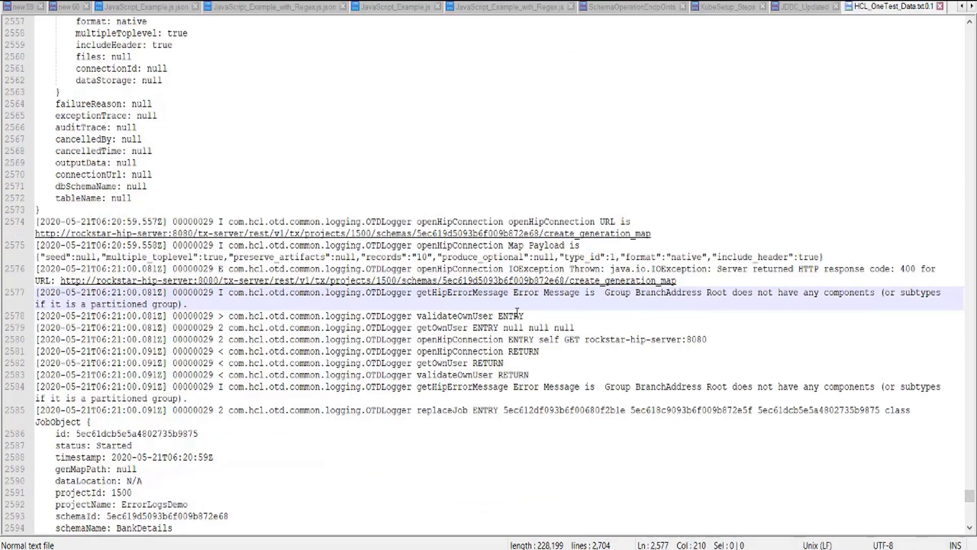
pyautogui.moveTo(210, 315); pyautogui.dragTo(26, 224)
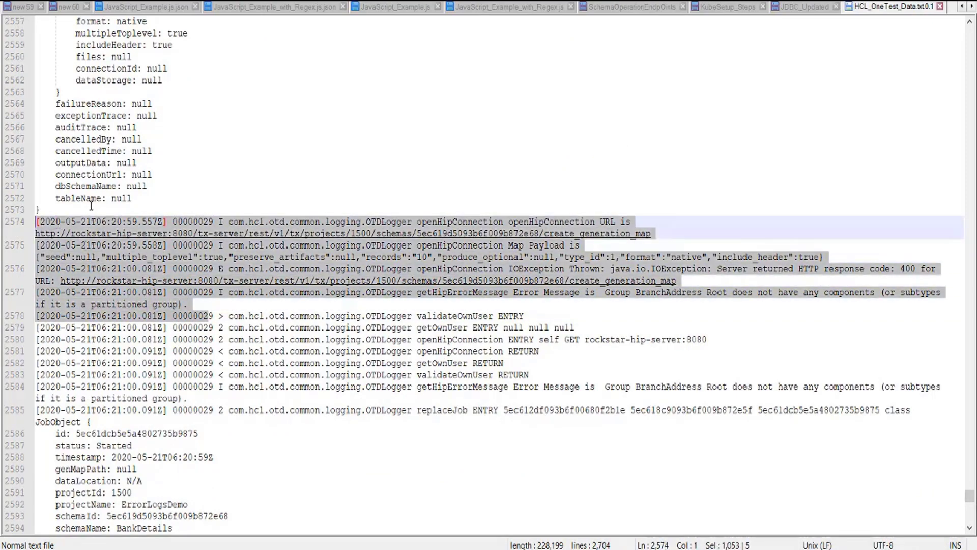
pyautogui.click(431, 200)
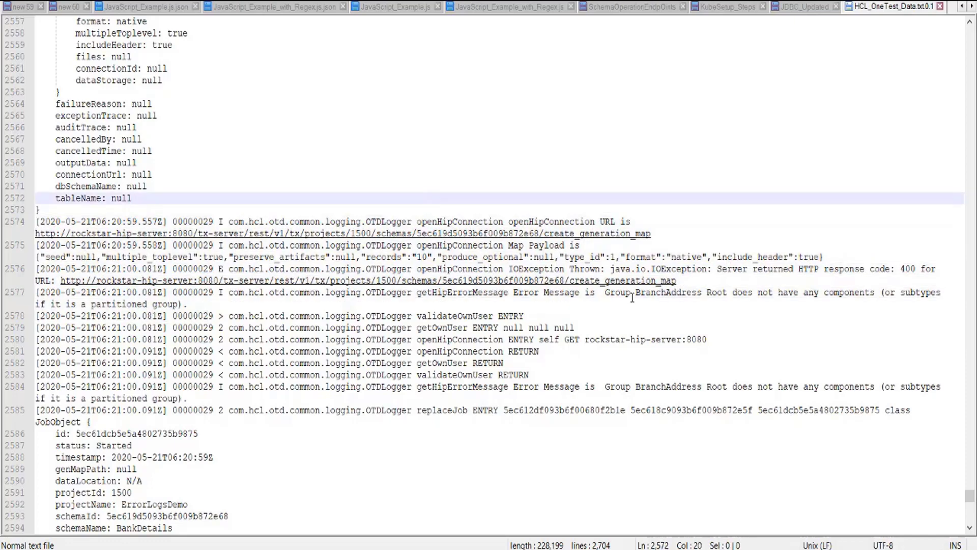
pyautogui.moveTo(605, 296); pyautogui.dragTo(656, 296)
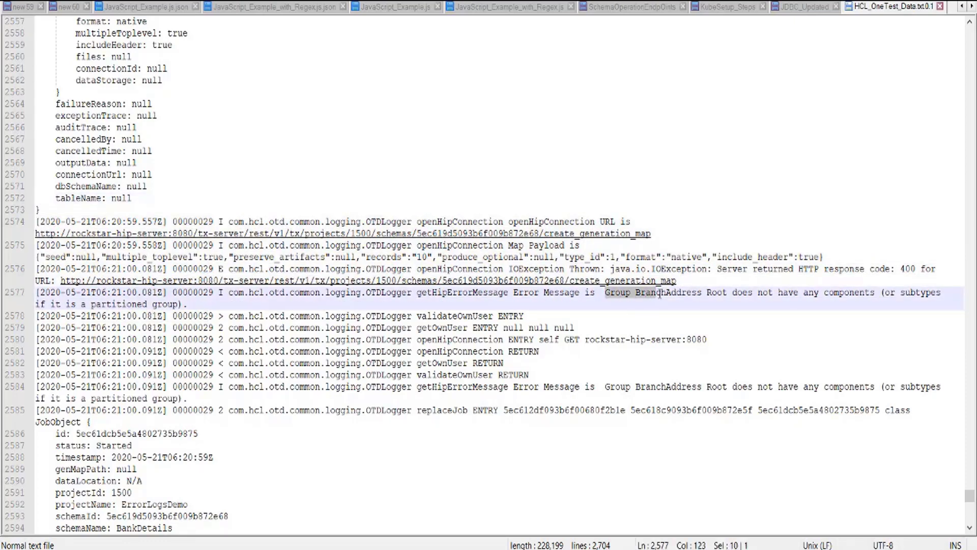
pyautogui.doubleClick(660, 294)
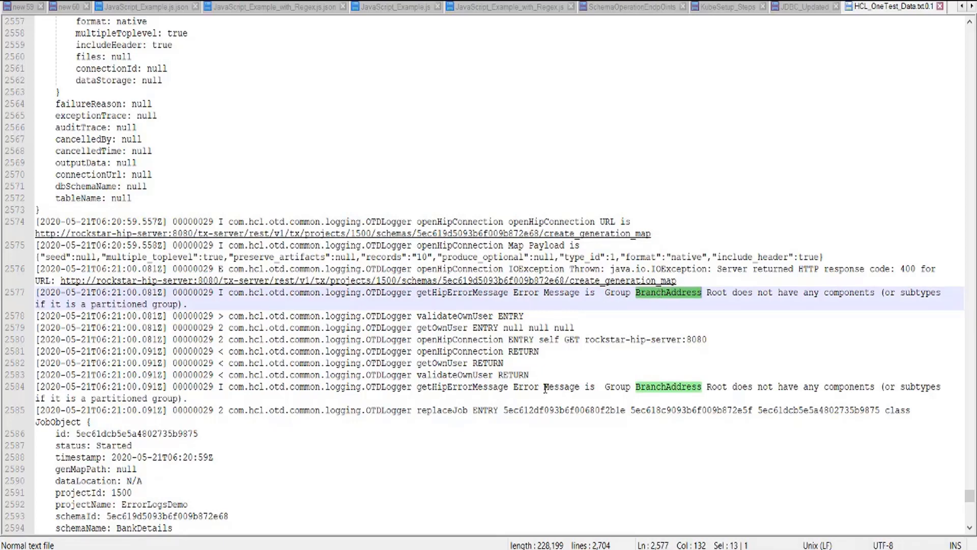
pyautogui.click(575, 386)
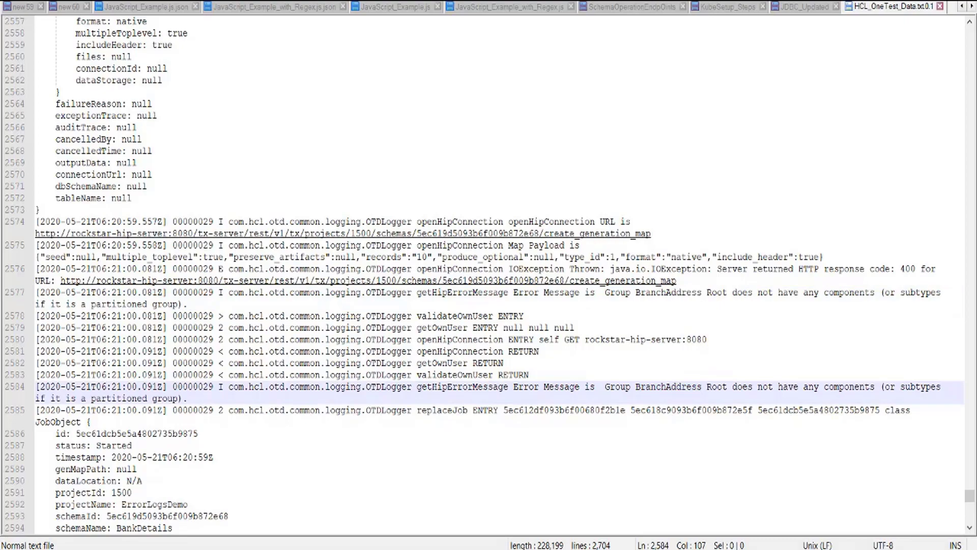
# Switch back to HCL OneTest and open the JDBCSchema schema in the Data Fabrication workspace
pyautogui.hotkey('alt', 'Tab')
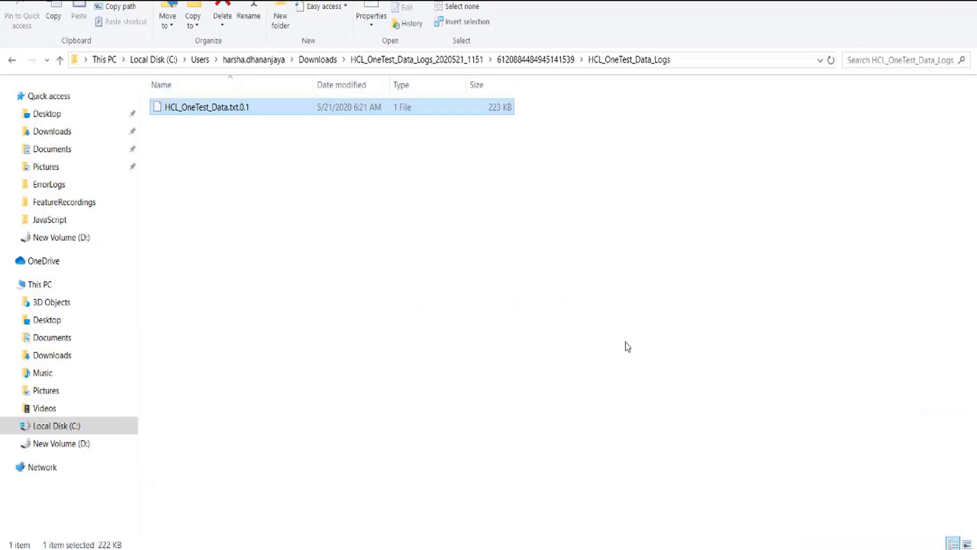
pyautogui.hotkey('alt', 'Tab')
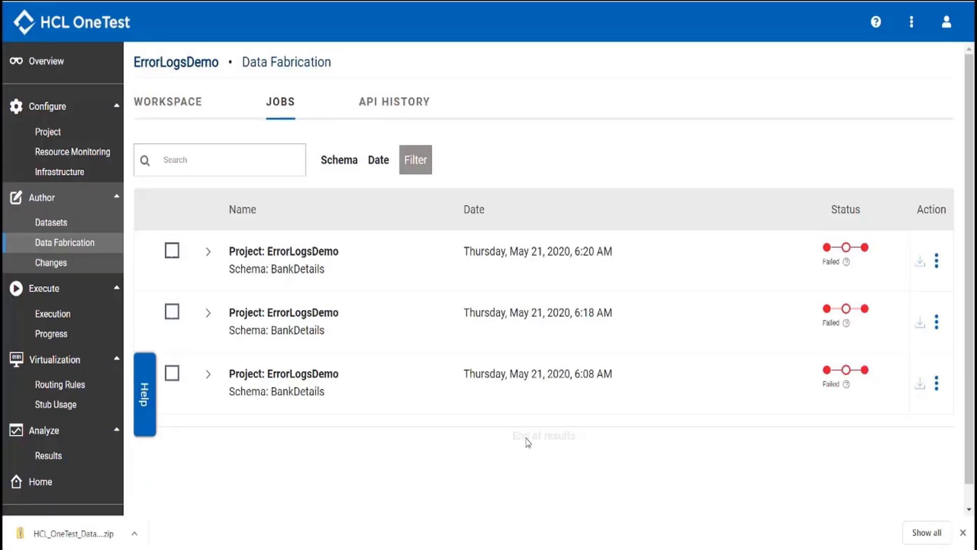
pyautogui.click(164, 108)
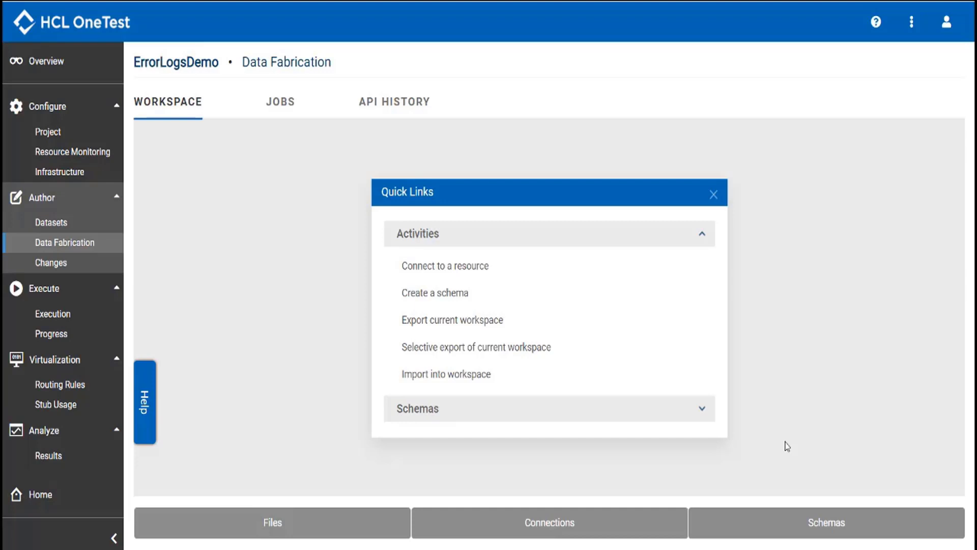
pyautogui.click(794, 523)
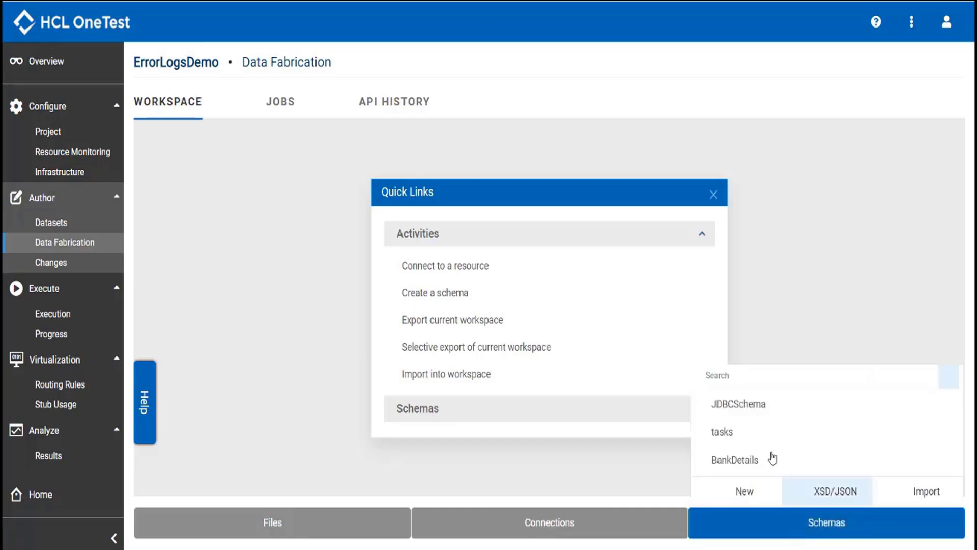
pyautogui.click(755, 410)
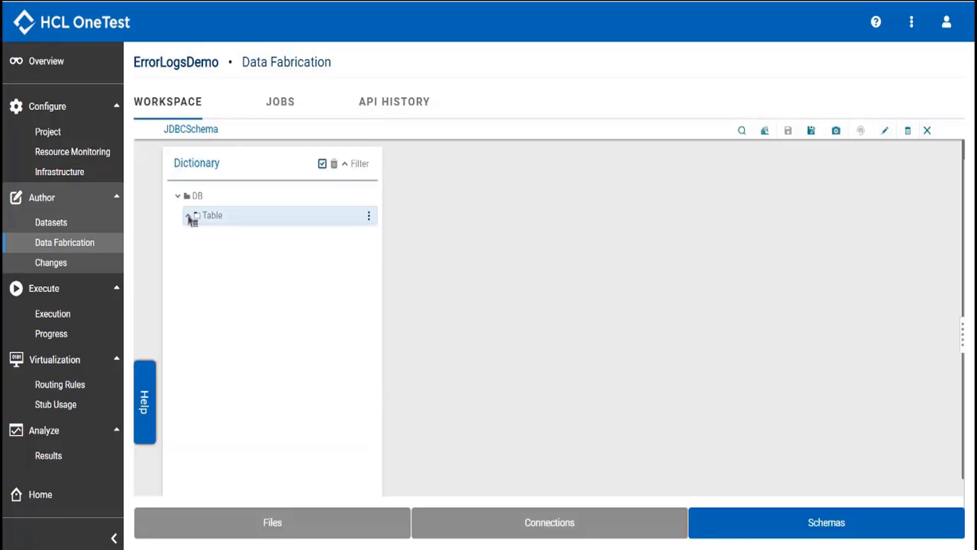
# Expand the Table category in the dictionary and open the structure of its Row group
pyautogui.click(189, 216)
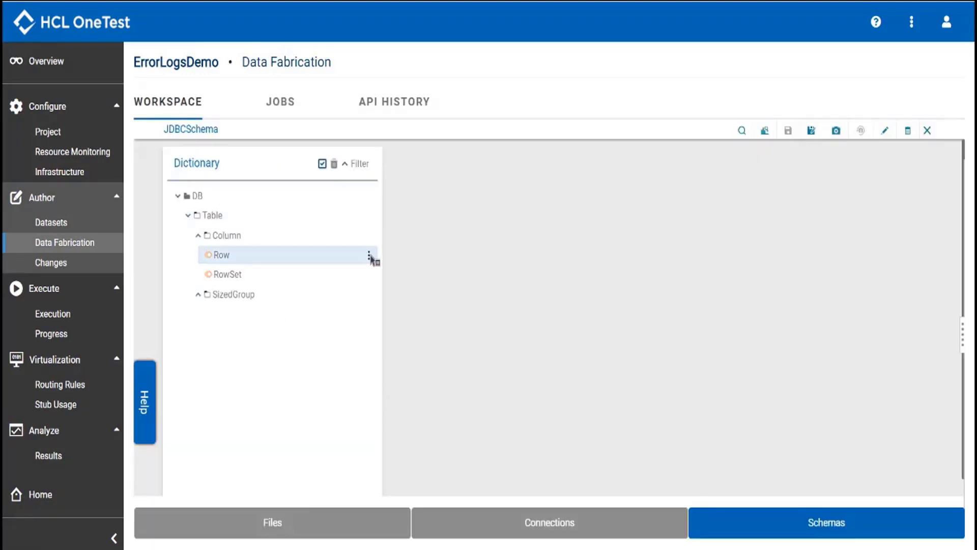
pyautogui.click(369, 254)
pyautogui.click(386, 314)
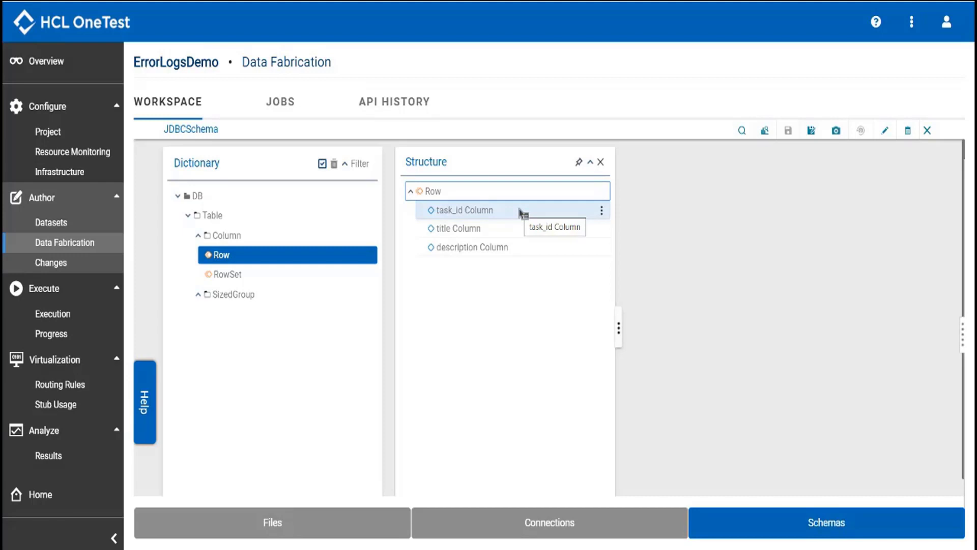
# Generate 10 records of data from the Row group, sending the output to the SampleJDBC connection
pyautogui.click(371, 262)
pyautogui.click(476, 317)
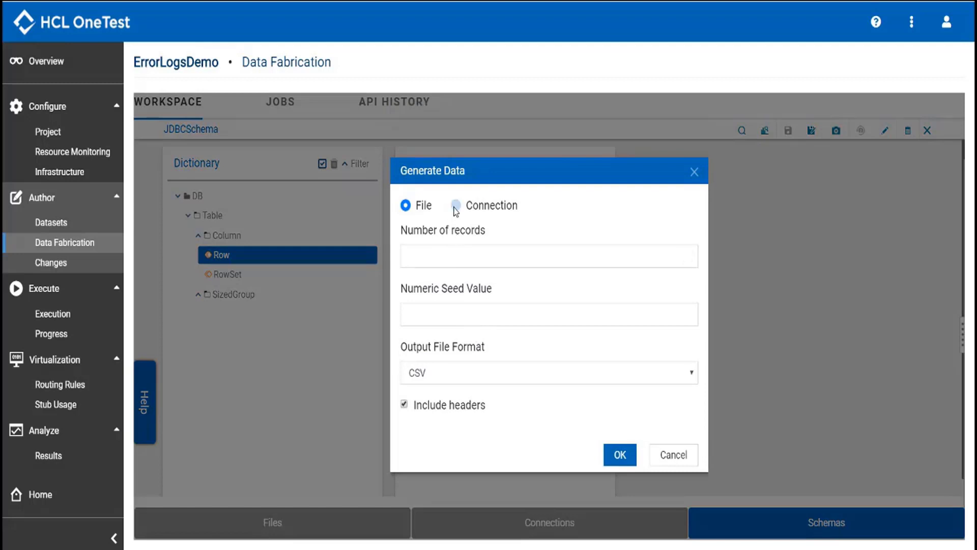
pyautogui.click(455, 205)
pyautogui.click(453, 256)
pyautogui.write('10')
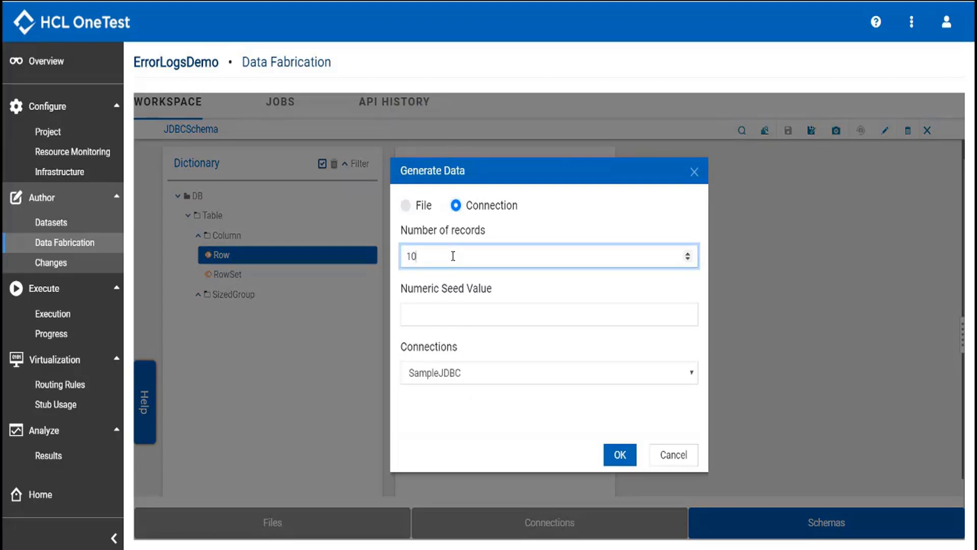
pyautogui.click(612, 458)
pyautogui.click(618, 455)
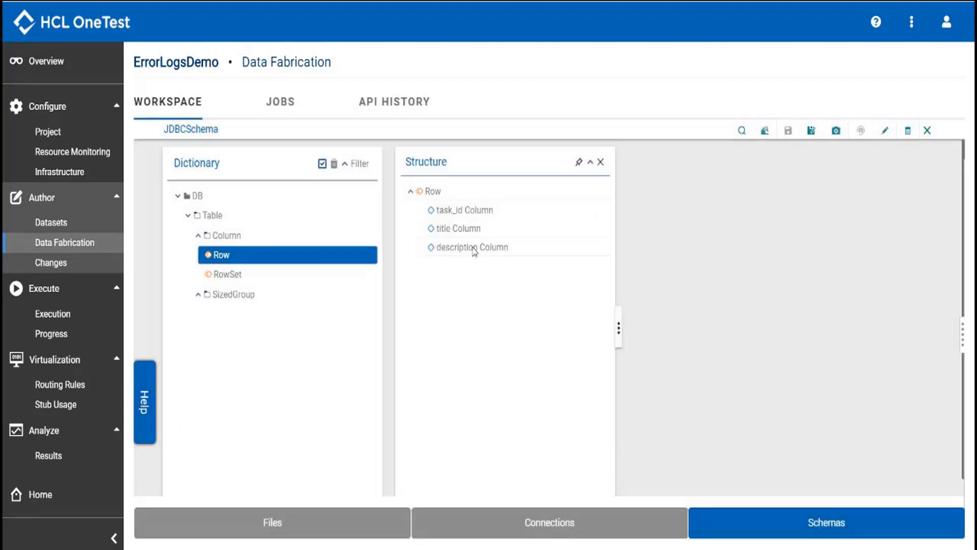
# Download the log files for the failed JDBCSchema job
pyautogui.click(288, 110)
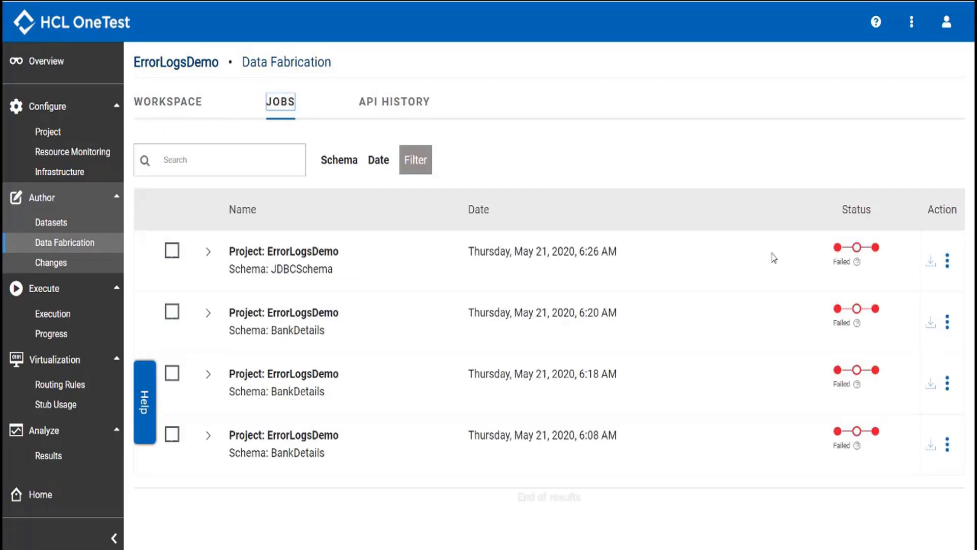
pyautogui.click(857, 263)
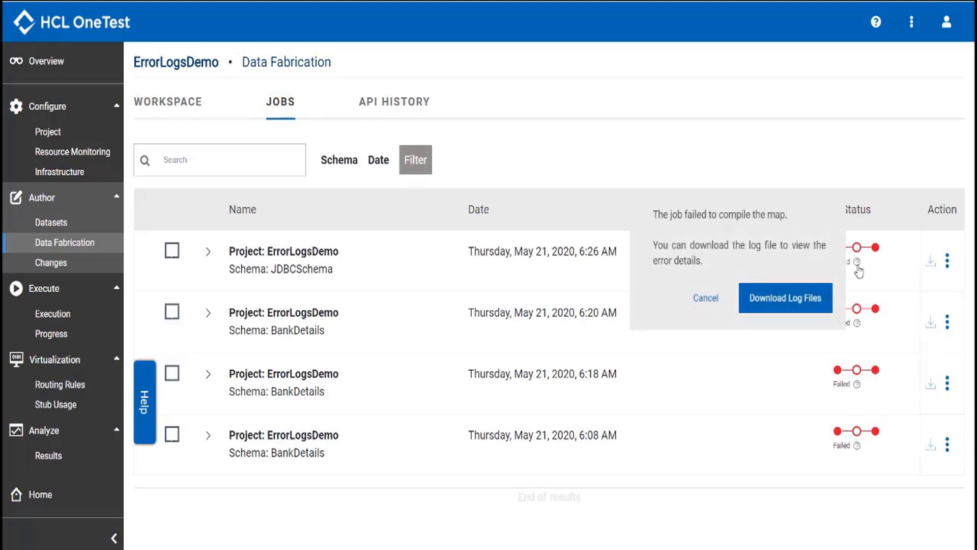
pyautogui.click(797, 298)
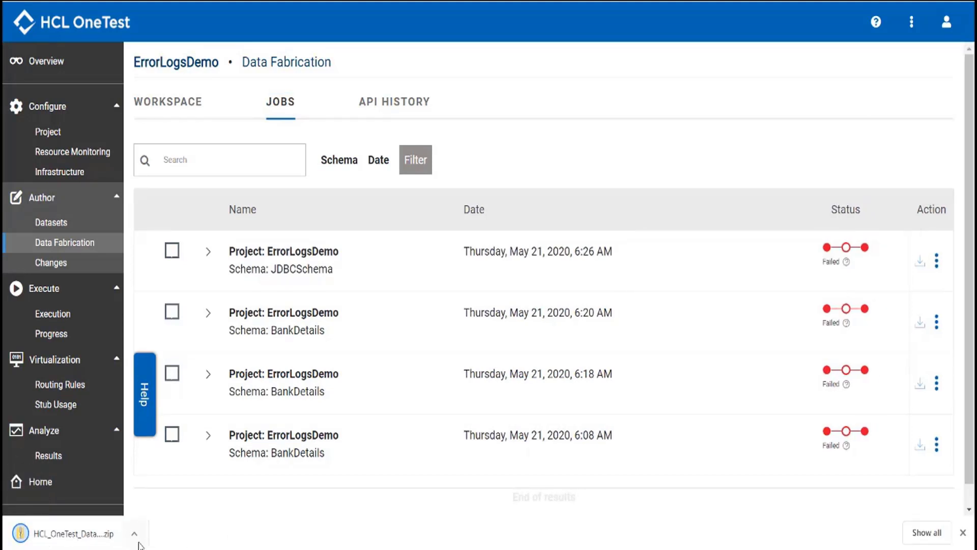
# Show the downloaded log archive in its folder and extract it with 7-Zip into a folder named HCL_OneTest_Data_Logs_2020521_1156
pyautogui.click(135, 535)
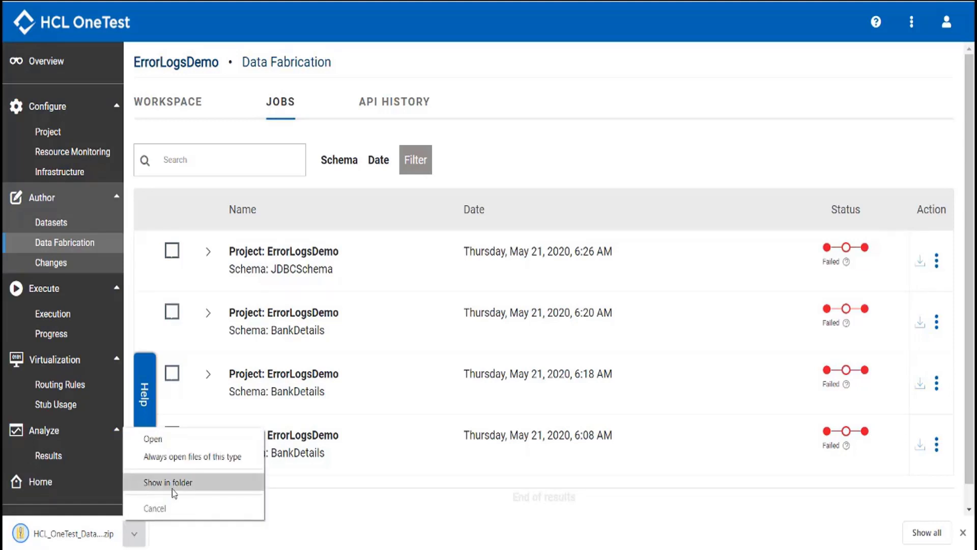
pyautogui.click(173, 491)
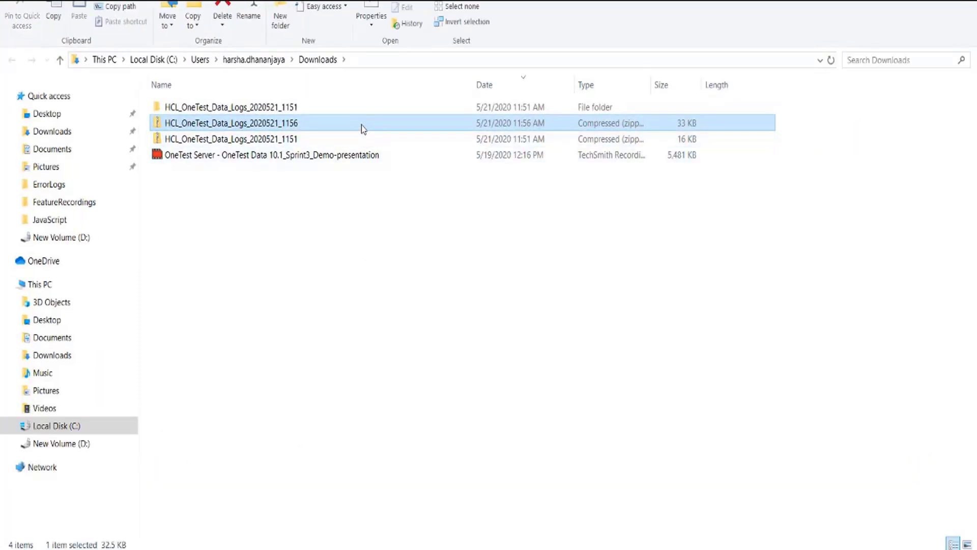
pyautogui.rightClick(361, 124)
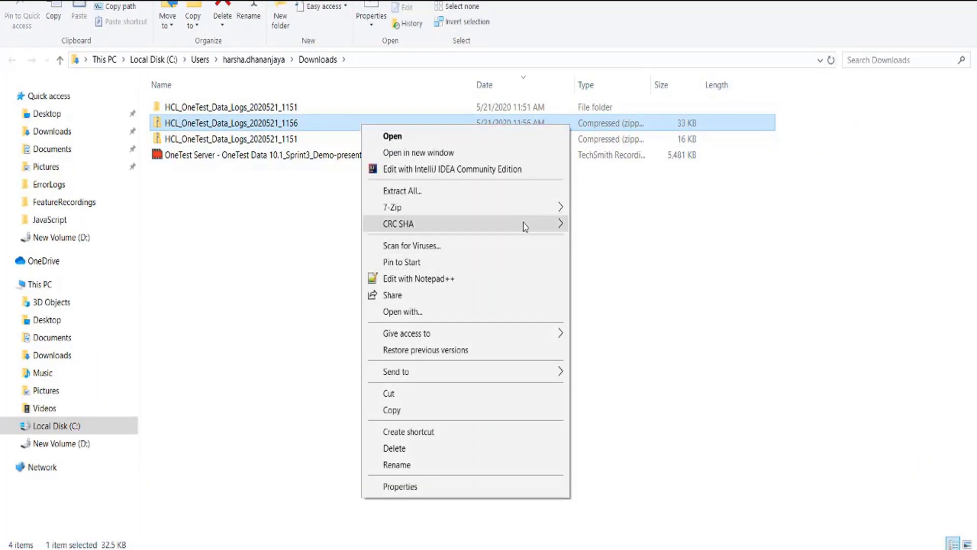
pyautogui.moveTo(528, 211)
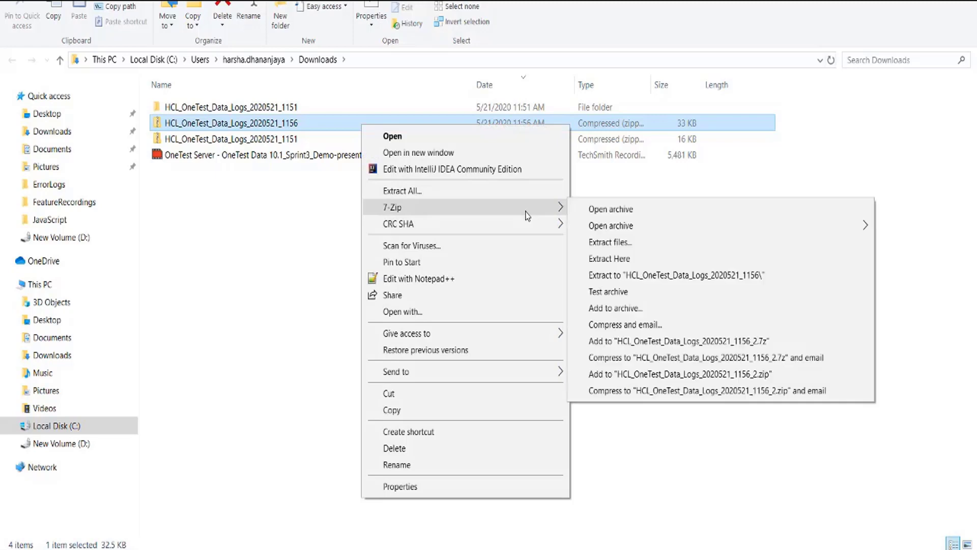
pyautogui.click(599, 277)
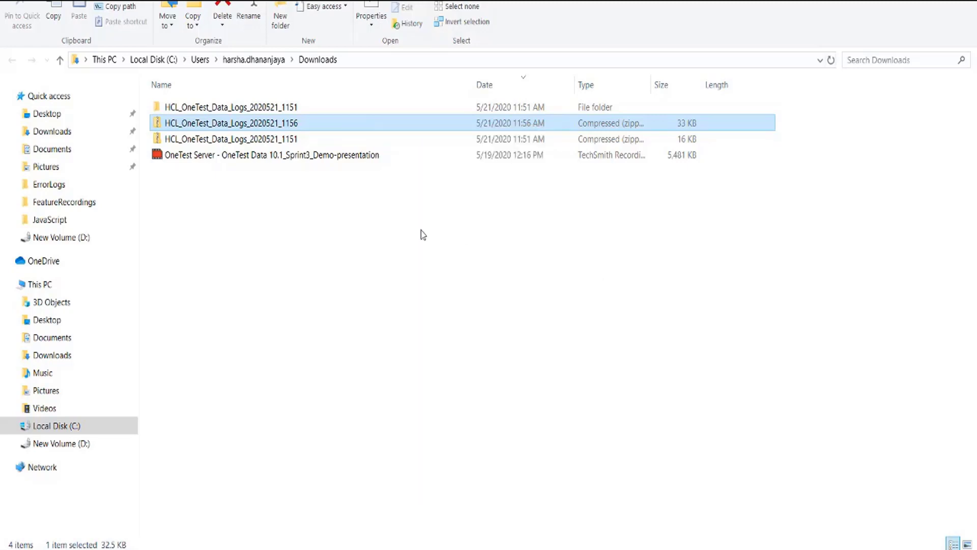
# Open the AuditTrace text file from the HCL_OneTest_Data_Logs folder inside the extracted HCL_OneTest_Data_Logs_2020521_1156 folder in Notepad++
pyautogui.doubleClick(264, 108)
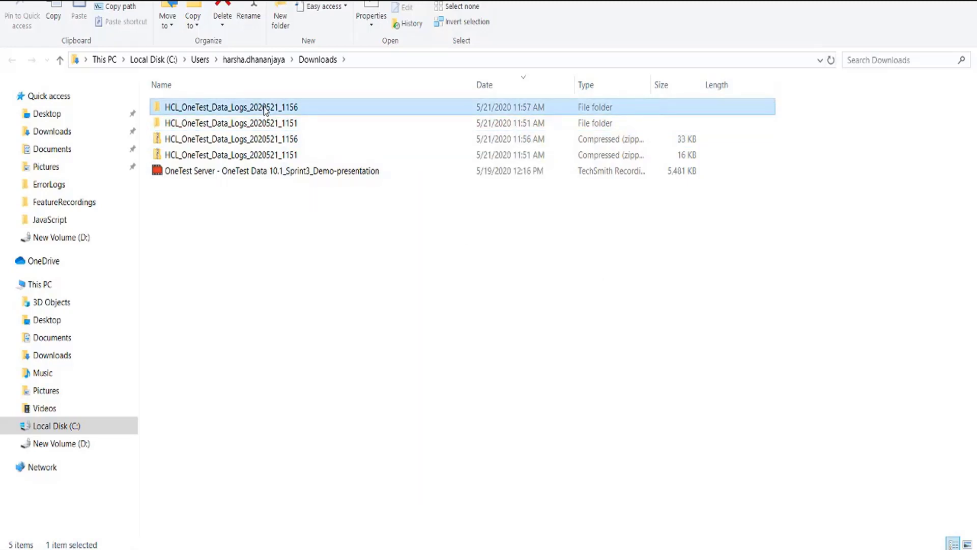
pyautogui.doubleClick(263, 106)
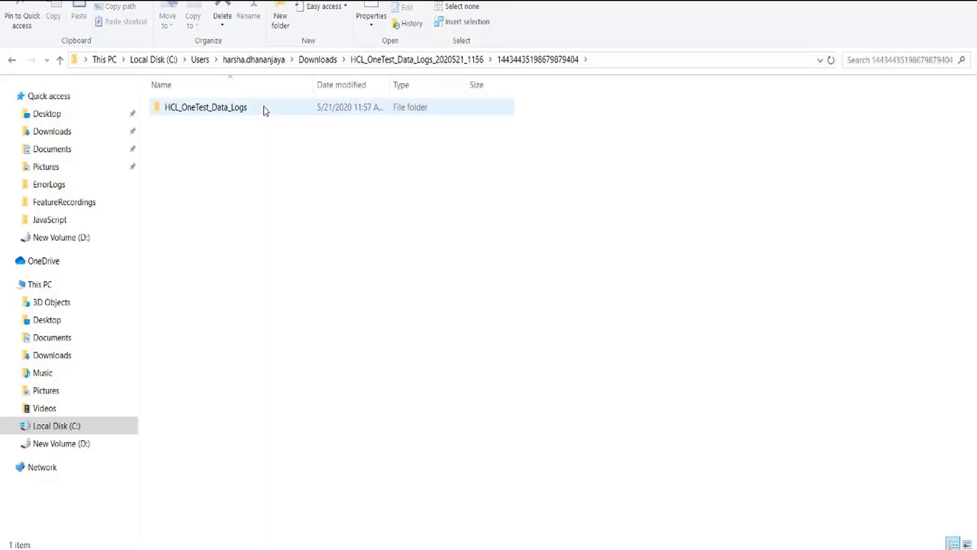
pyautogui.doubleClick(264, 106)
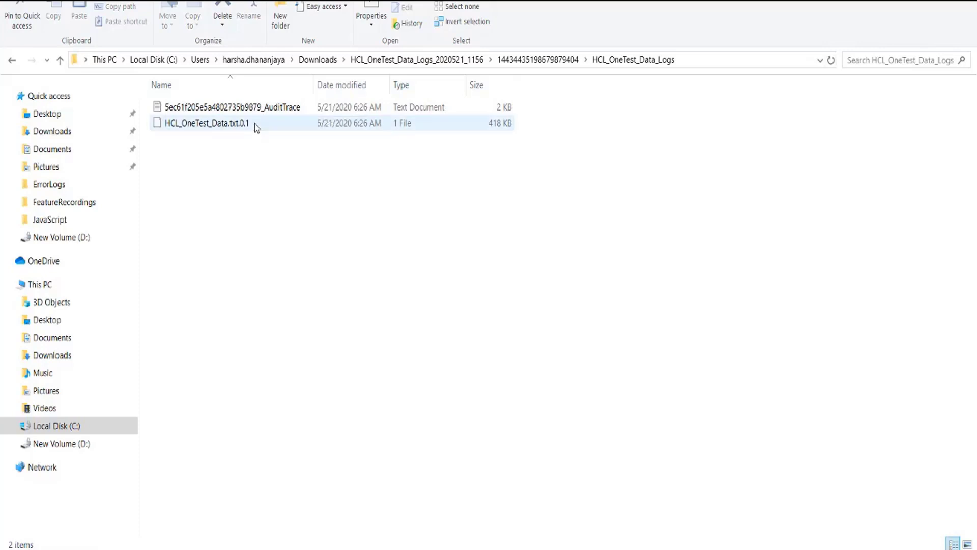
pyautogui.click(256, 126)
pyautogui.click(253, 112)
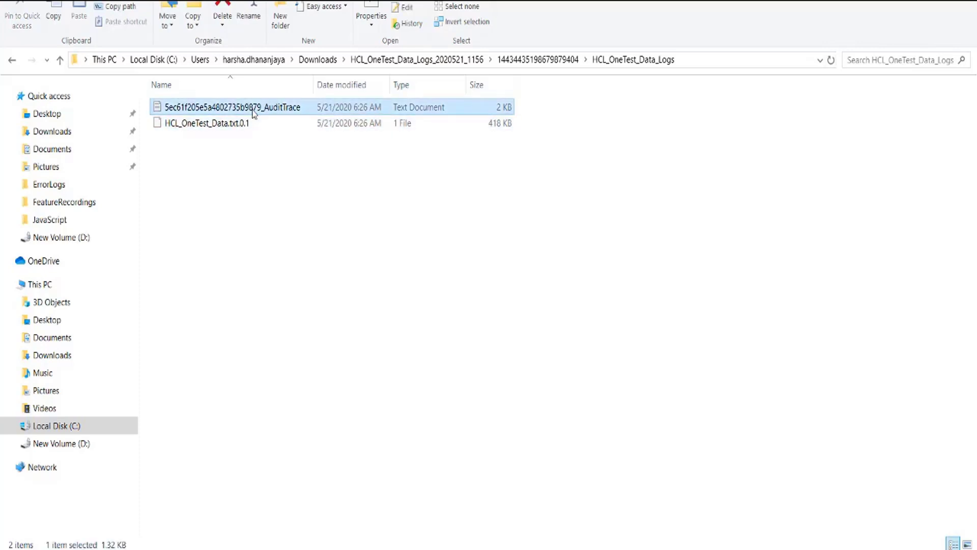
pyautogui.rightClick(253, 112)
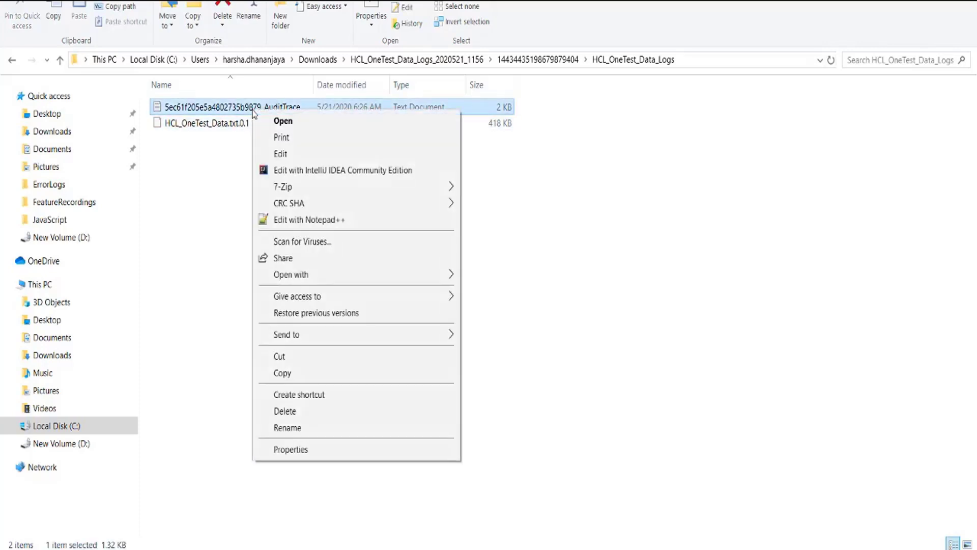
pyautogui.click(293, 219)
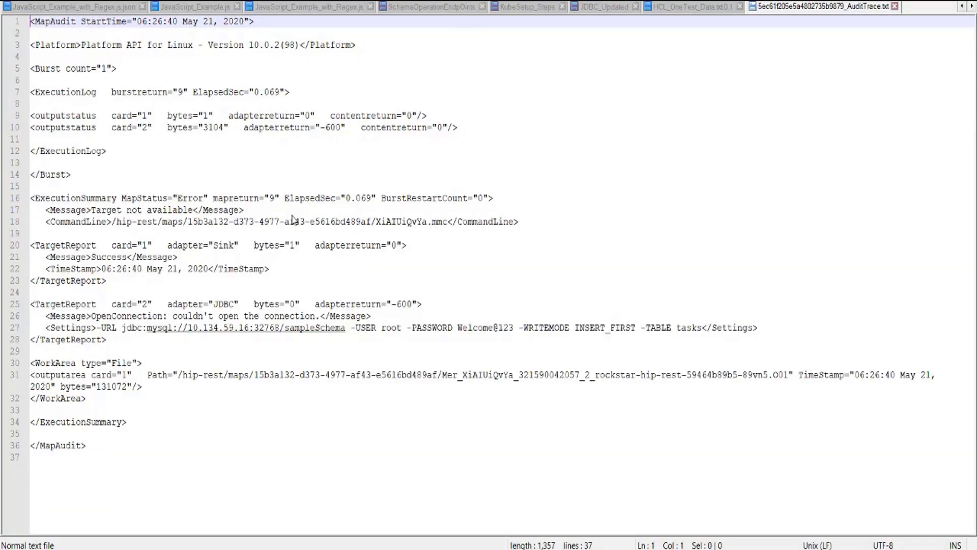
# Highlight the Message line and the adapterreturn attribute of the JDBC TargetReport to examine the connection error
pyautogui.click(49, 318)
pyautogui.moveTo(49, 318); pyautogui.dragTo(379, 314)
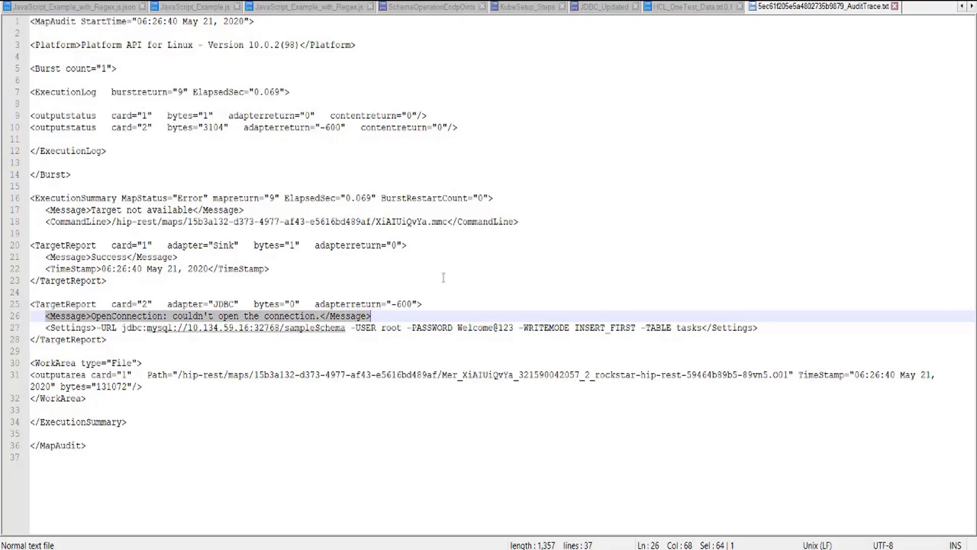
pyautogui.doubleClick(347, 304)
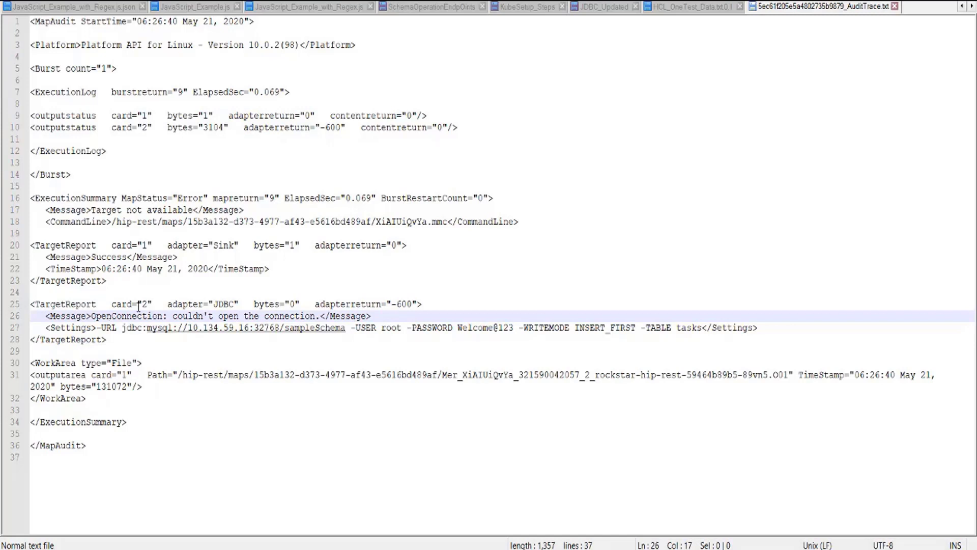
pyautogui.doubleClick(338, 304)
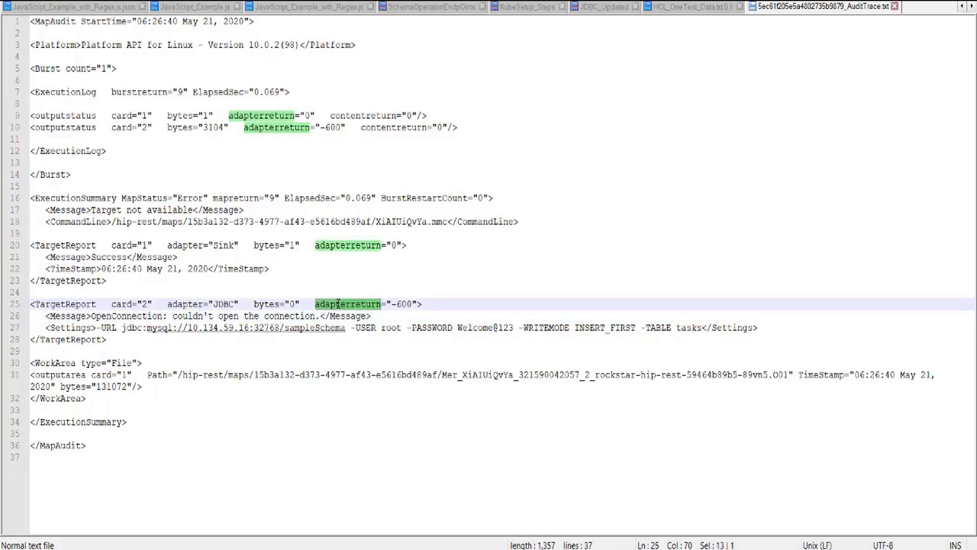